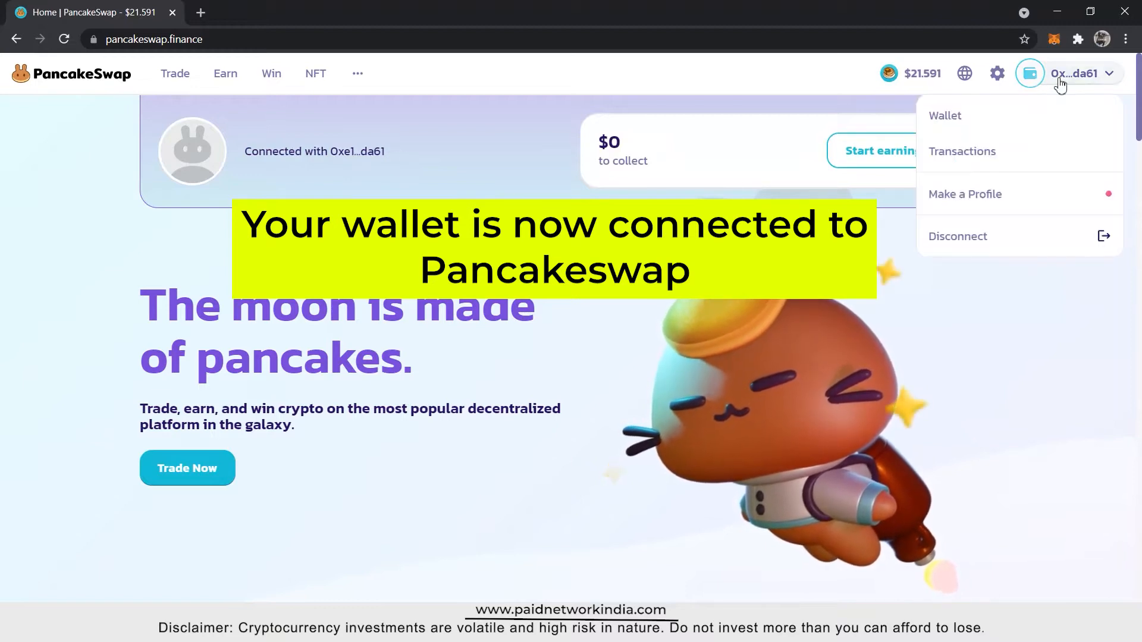
Go to the token exchange and choose USDT as the currency to trade from.
mouse_move(175, 85)
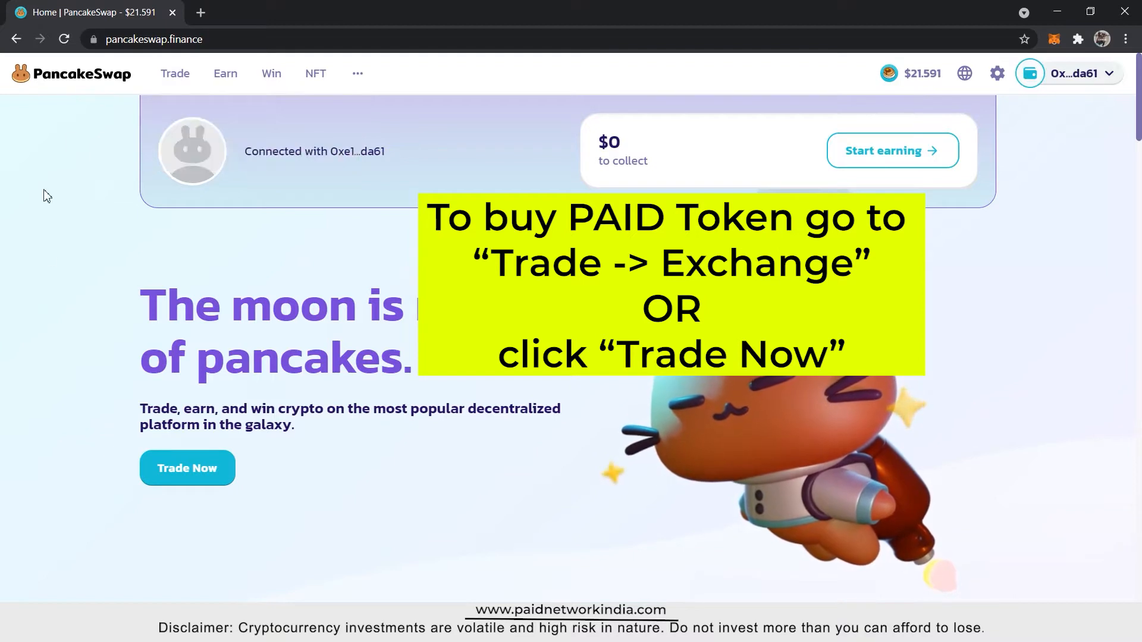
left_click(178, 473)
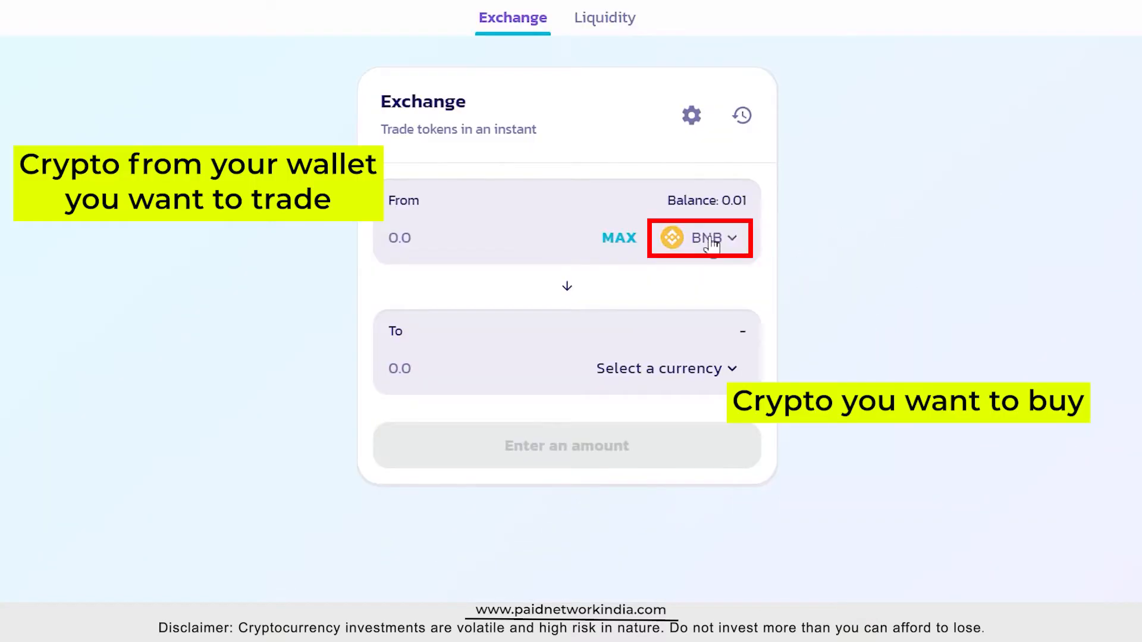
left_click(712, 243)
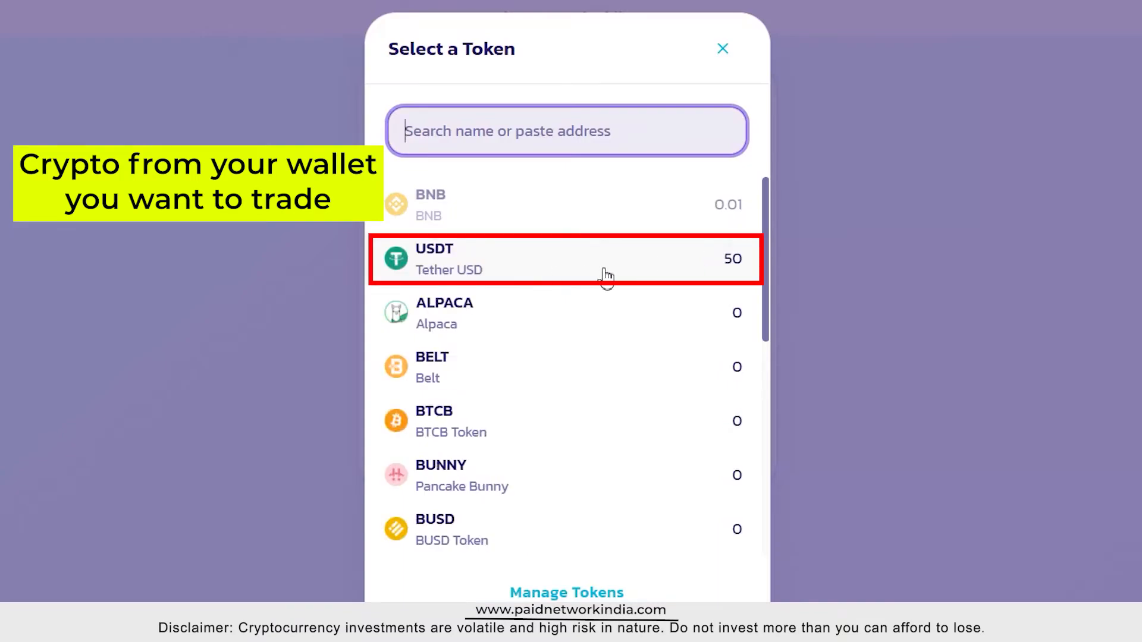
left_click(540, 275)
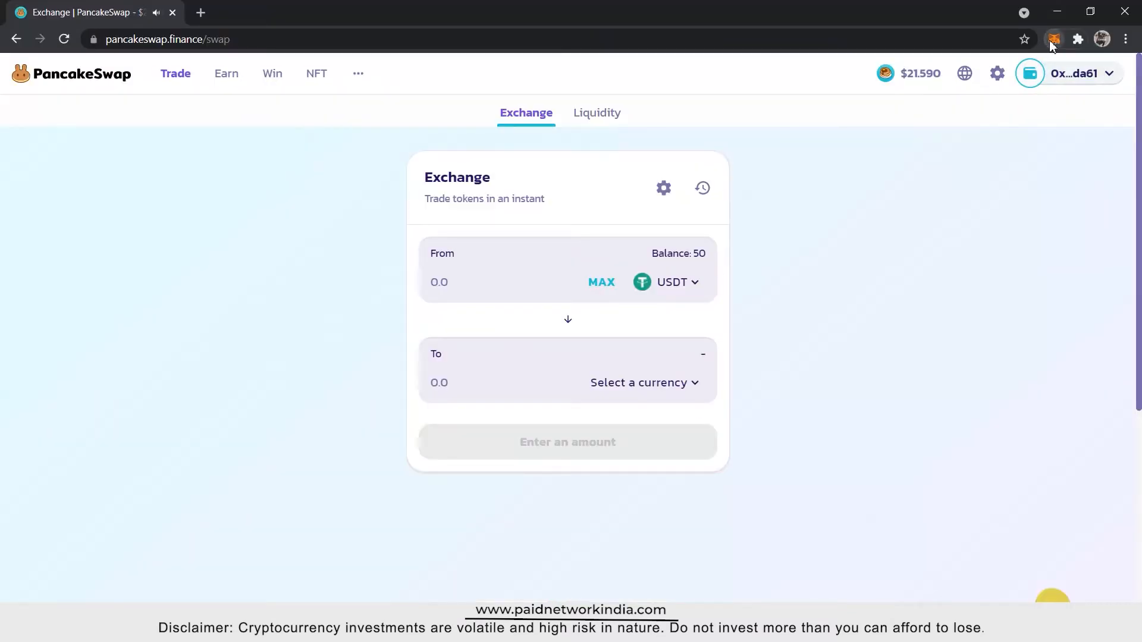
Check the BNB balance in the MetaMask wallet to make sure it can cover gas fees.
left_click(1052, 41)
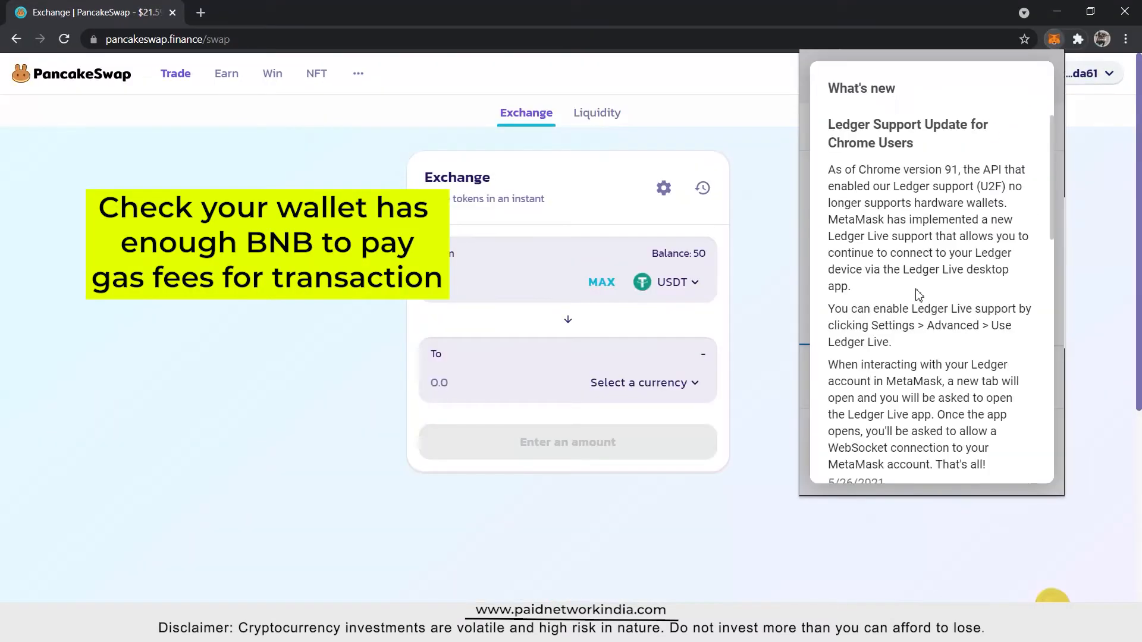
left_click(1029, 90)
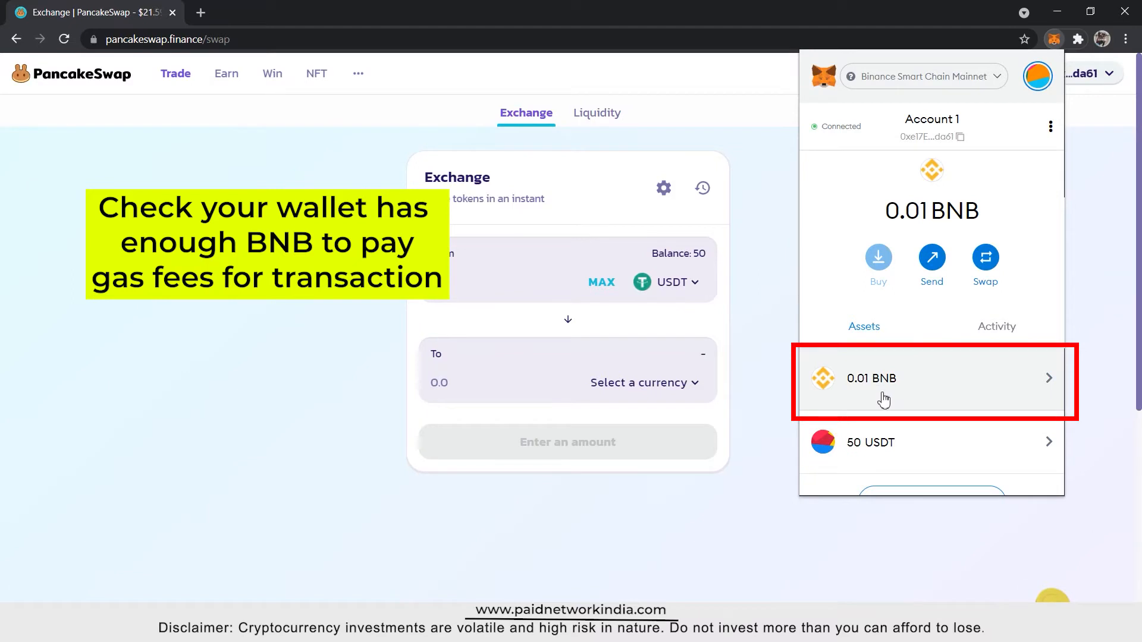
left_click(1052, 39)
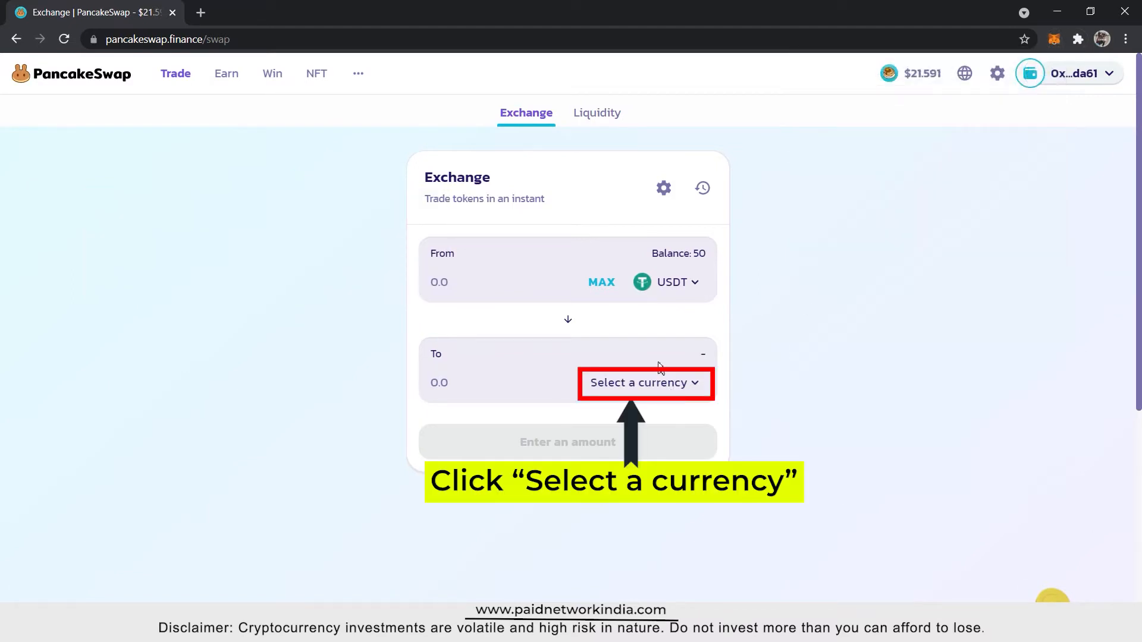
left_click(680, 389)
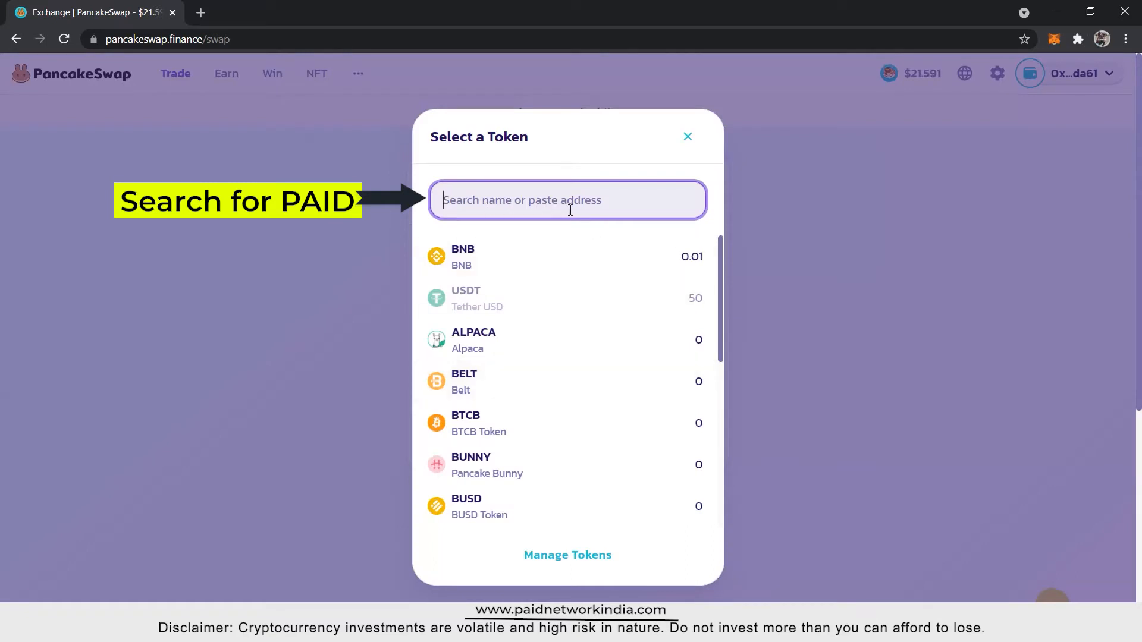
type("paid")
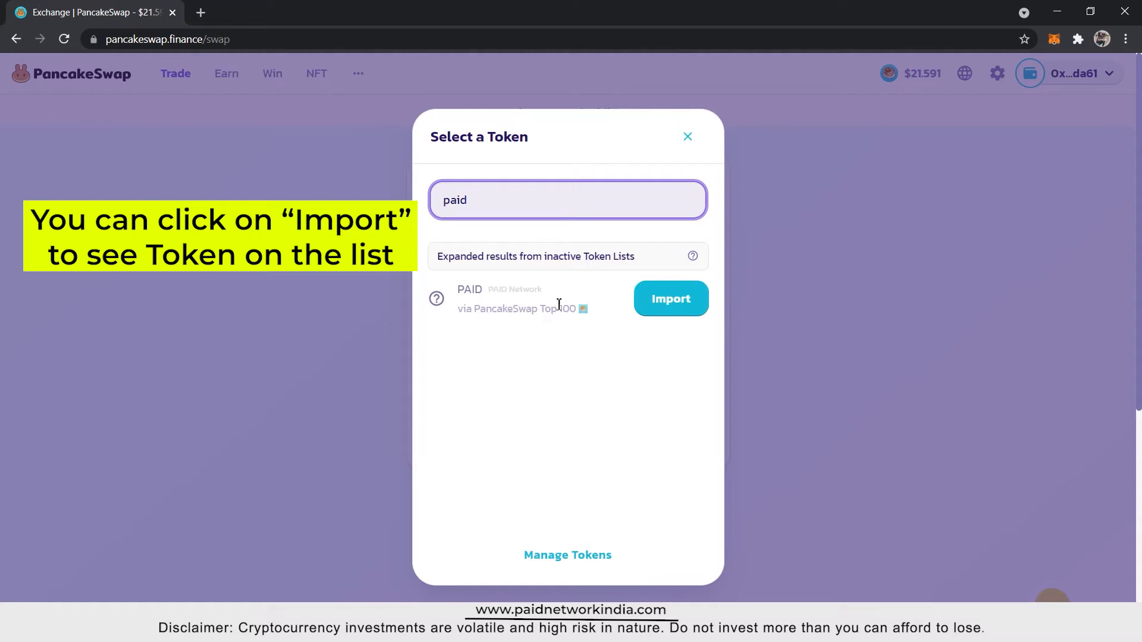
left_click(687, 137)
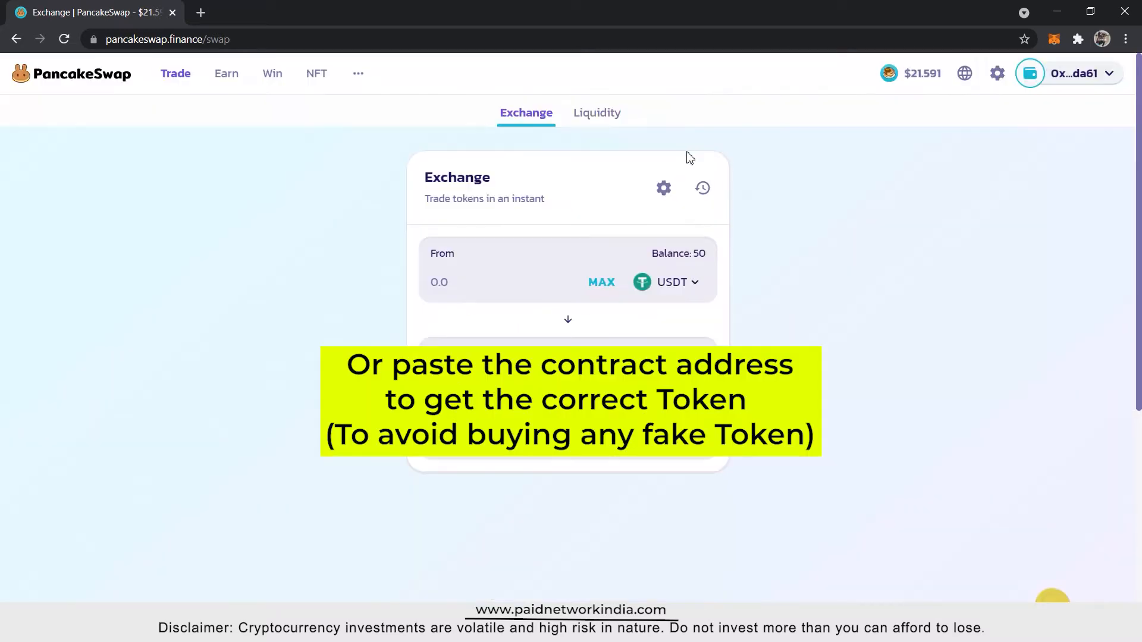
Open coingecko.com in a new browser tab.
left_click(205, 12)
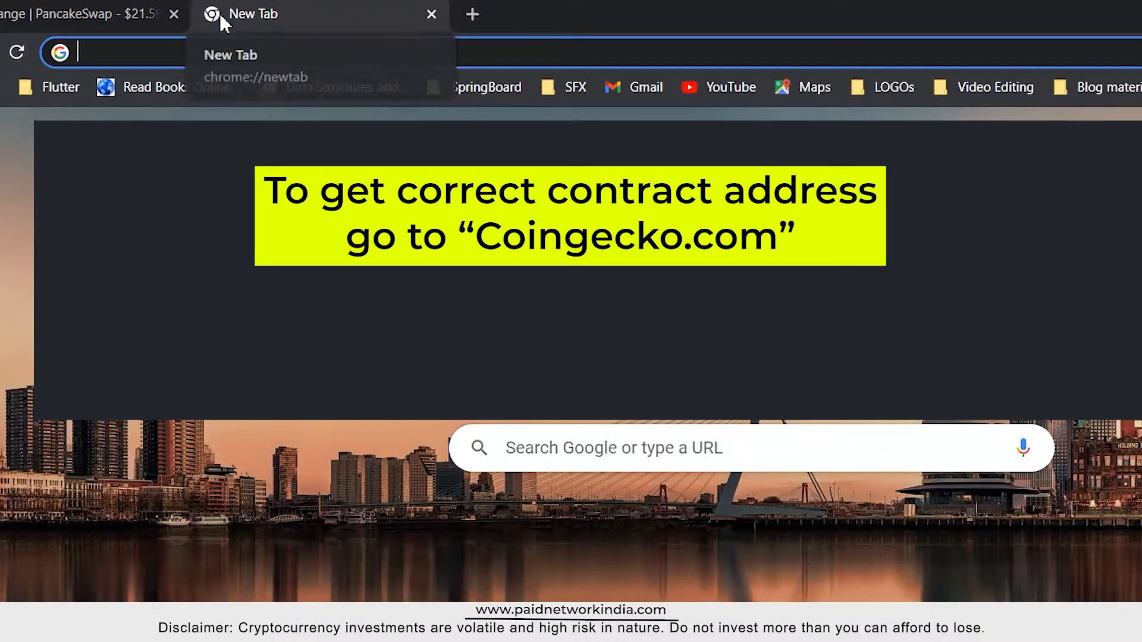
type("coi")
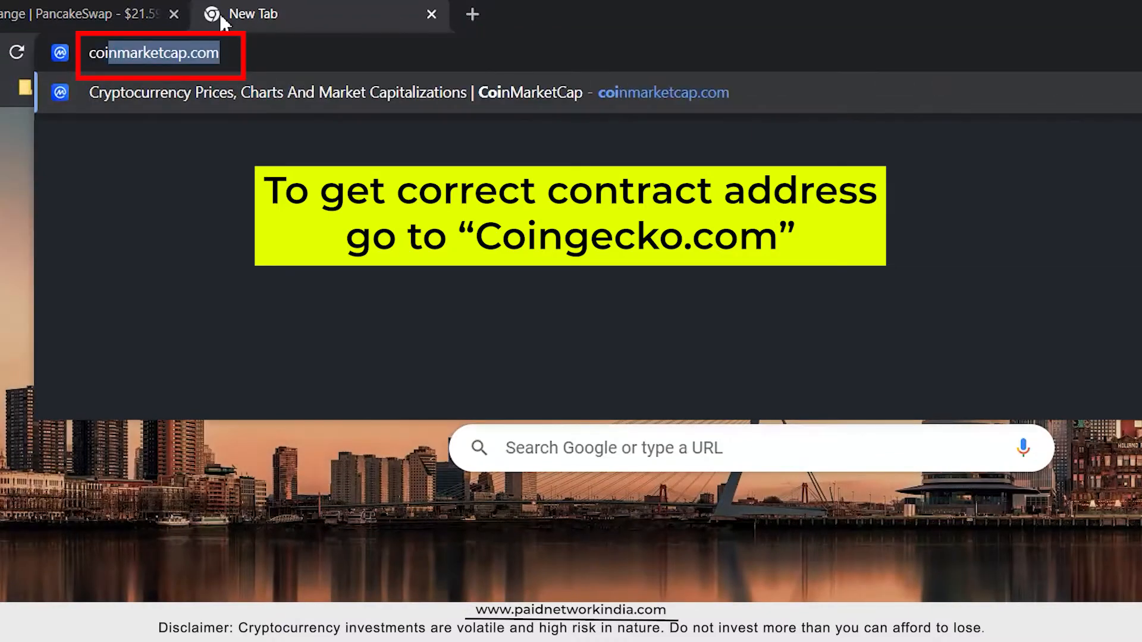
type("ngecko.com")
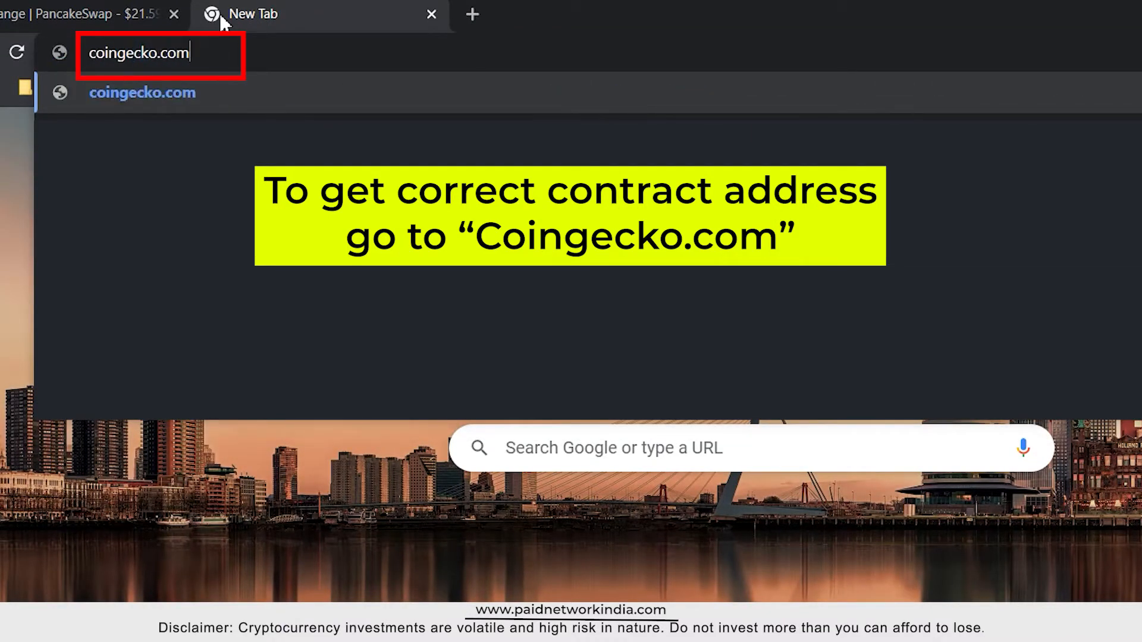
key("Return")
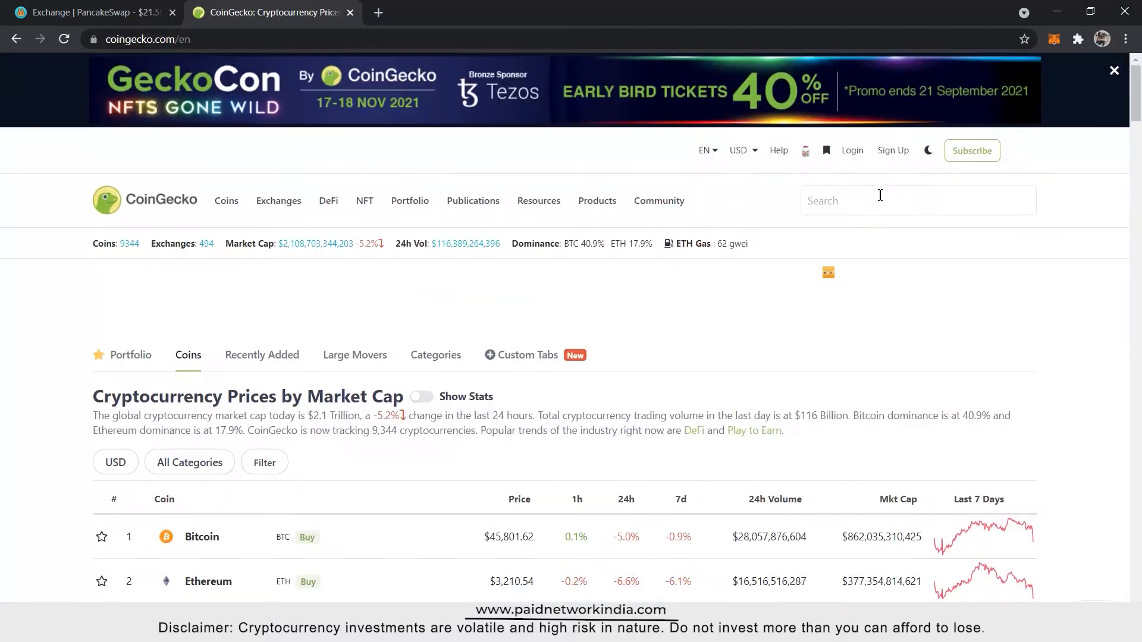
Search CoinGecko for "paid" and open the PAID Network (PAID) coin page.
left_click(880, 195)
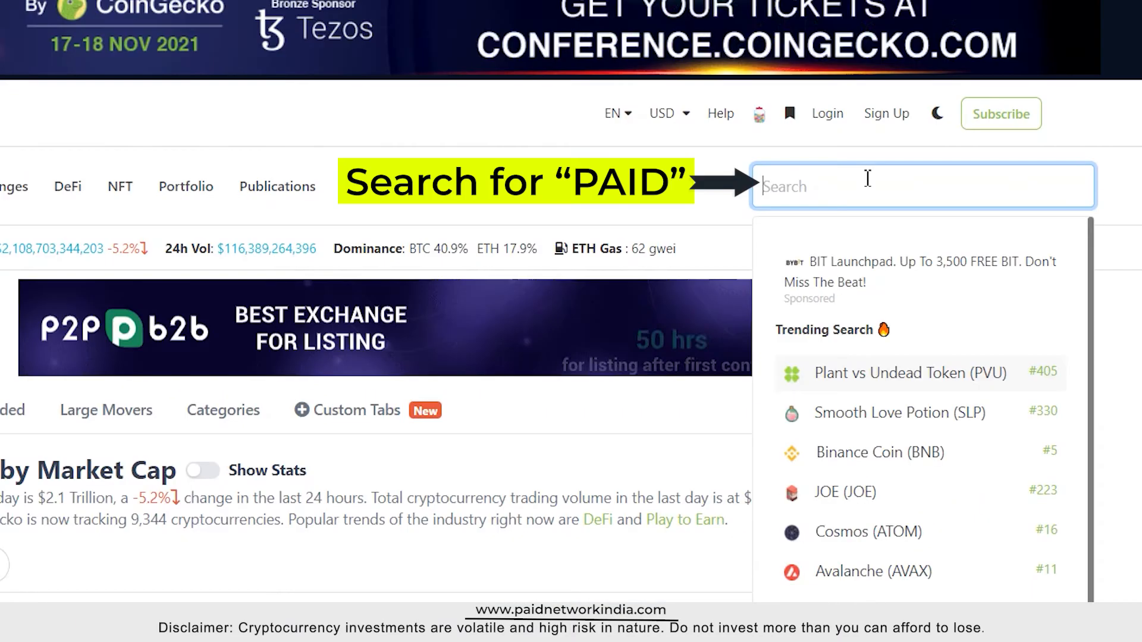
type("paid")
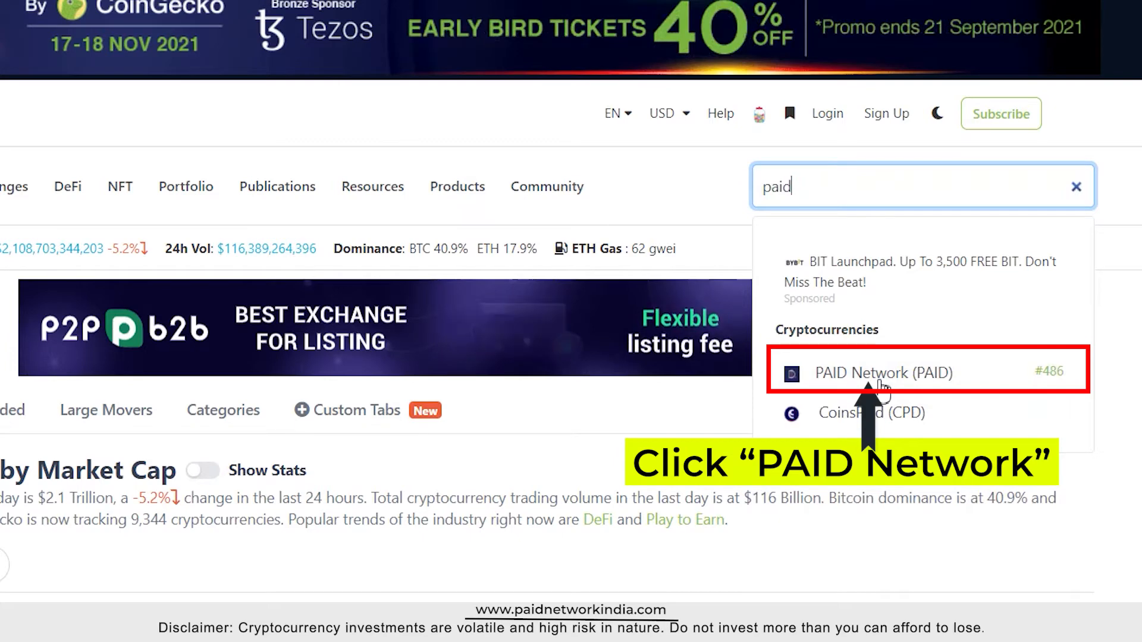
left_click(883, 387)
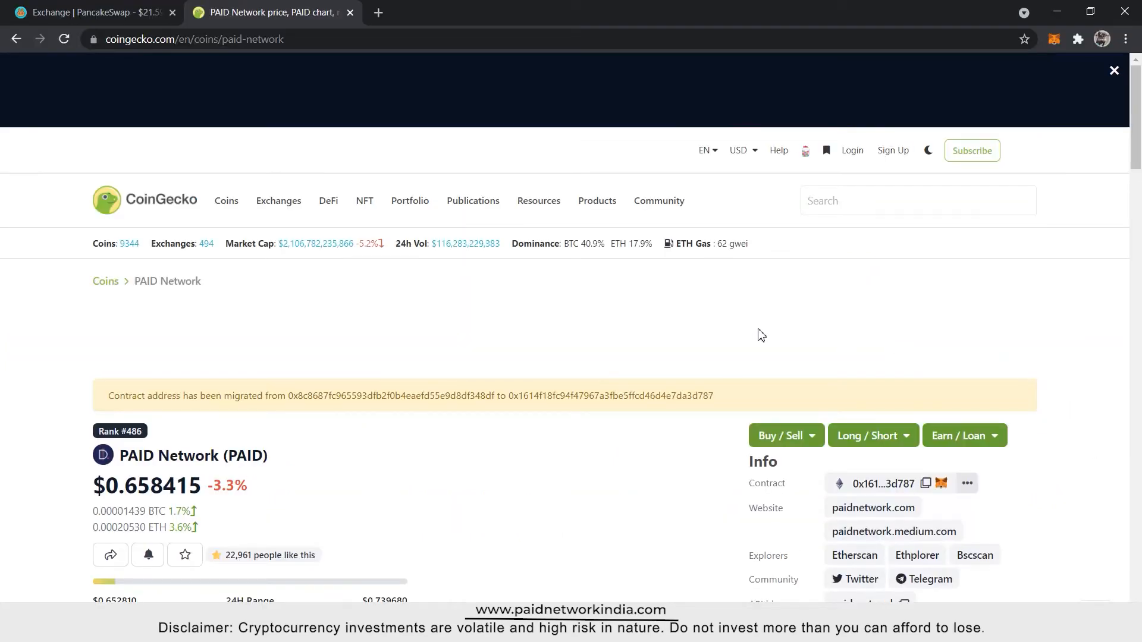
Copy the Binance Smart Chain contract address of the PAID token from the coin's contract info.
scroll(655, 335, "down", 3)
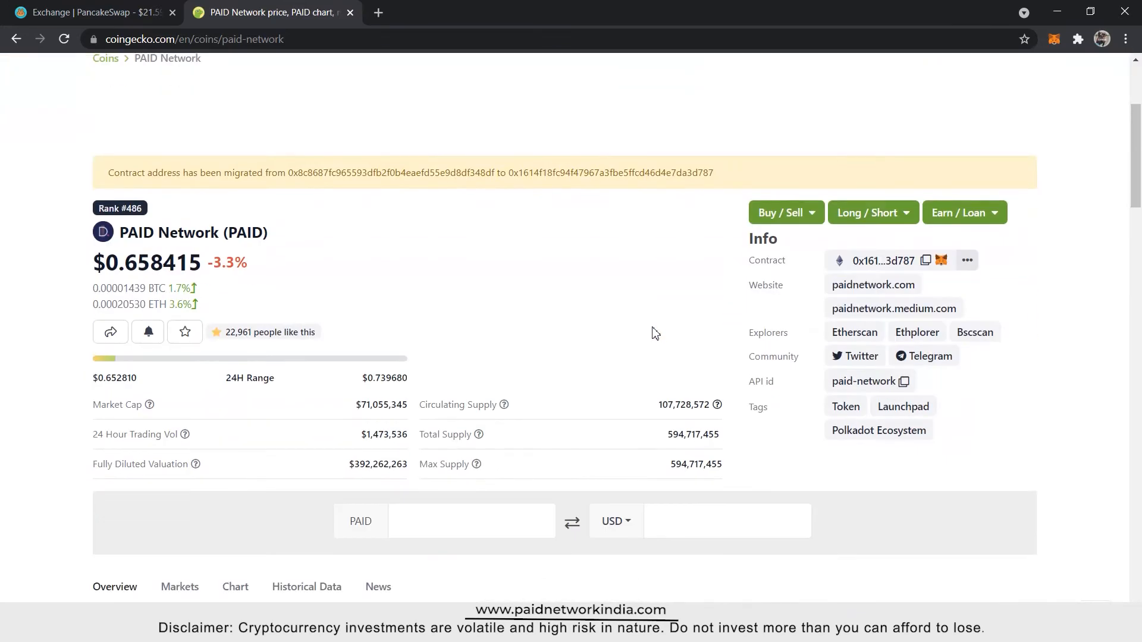
scroll(655, 331, "down", 1)
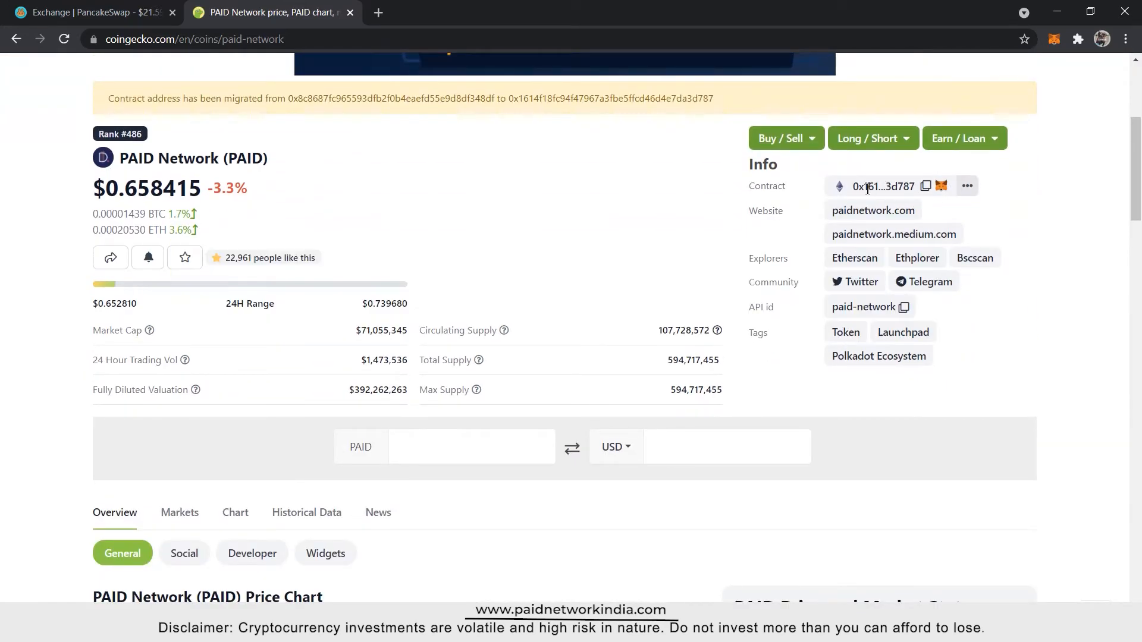
left_click(968, 187)
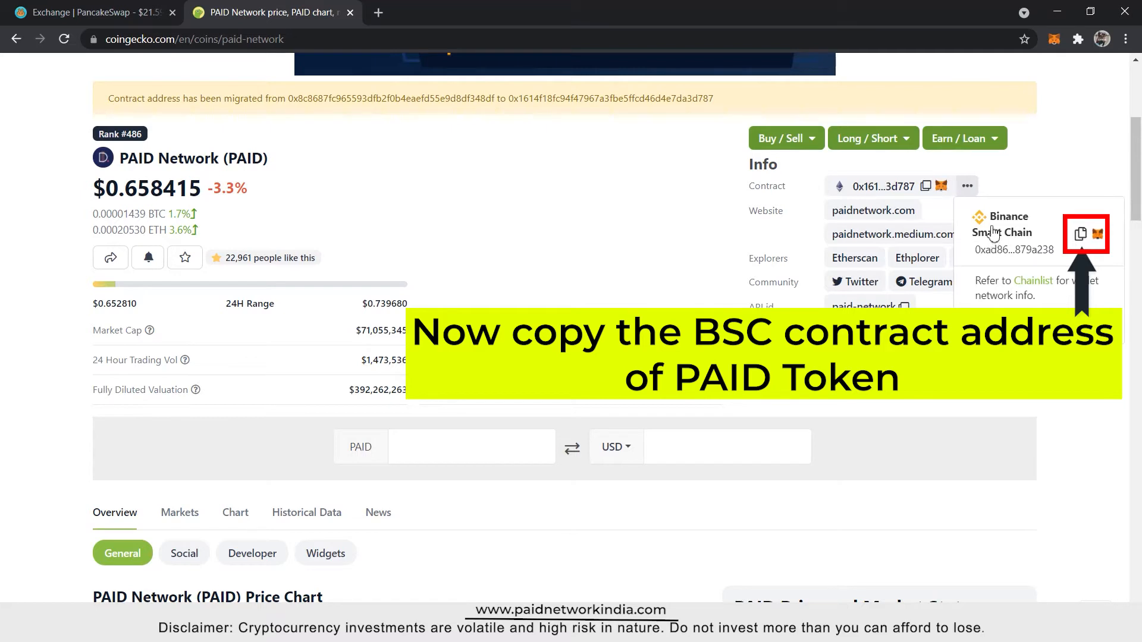
left_click(1080, 234)
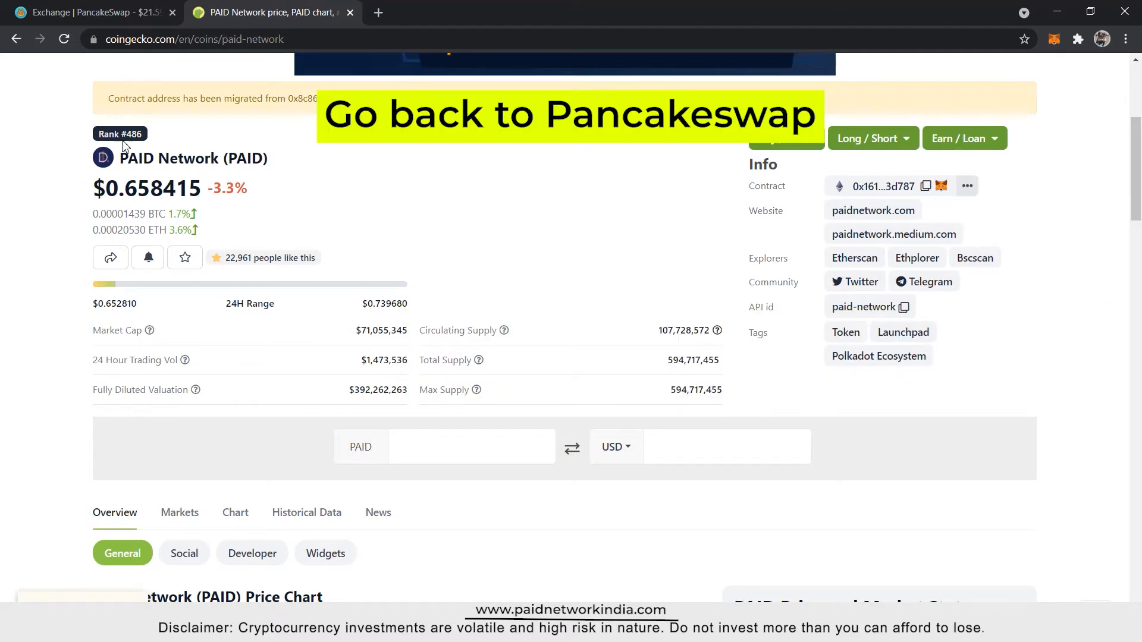
Back in PancakeSwap, import PAID as the currency to buy using the copied contract address, acknowledging the token risk warning.
left_click(73, 11)
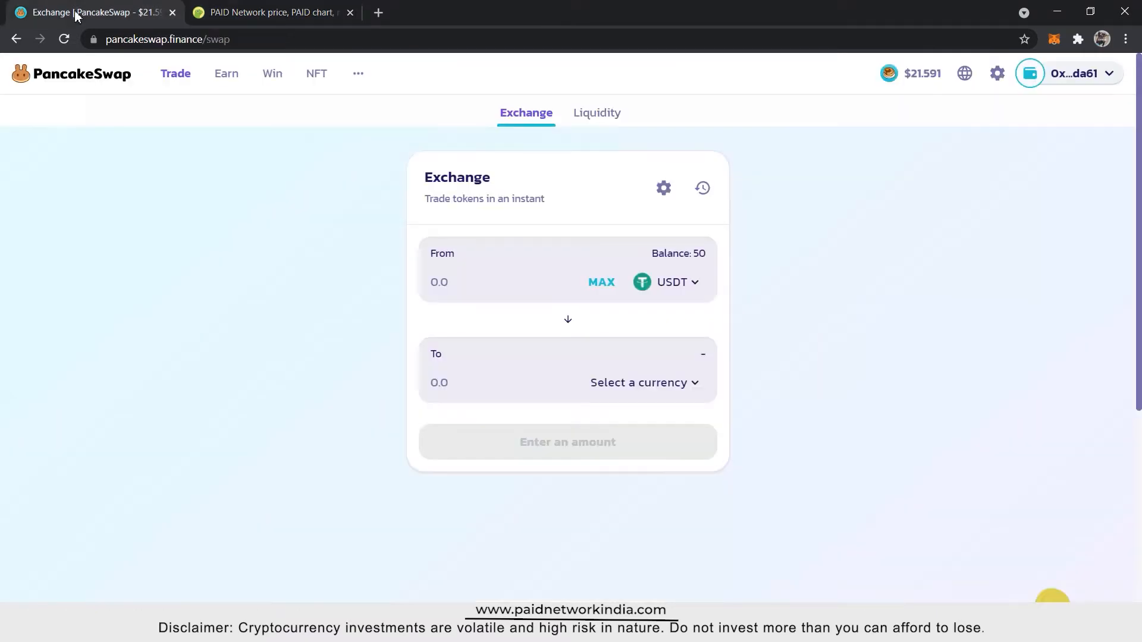
left_click(619, 387)
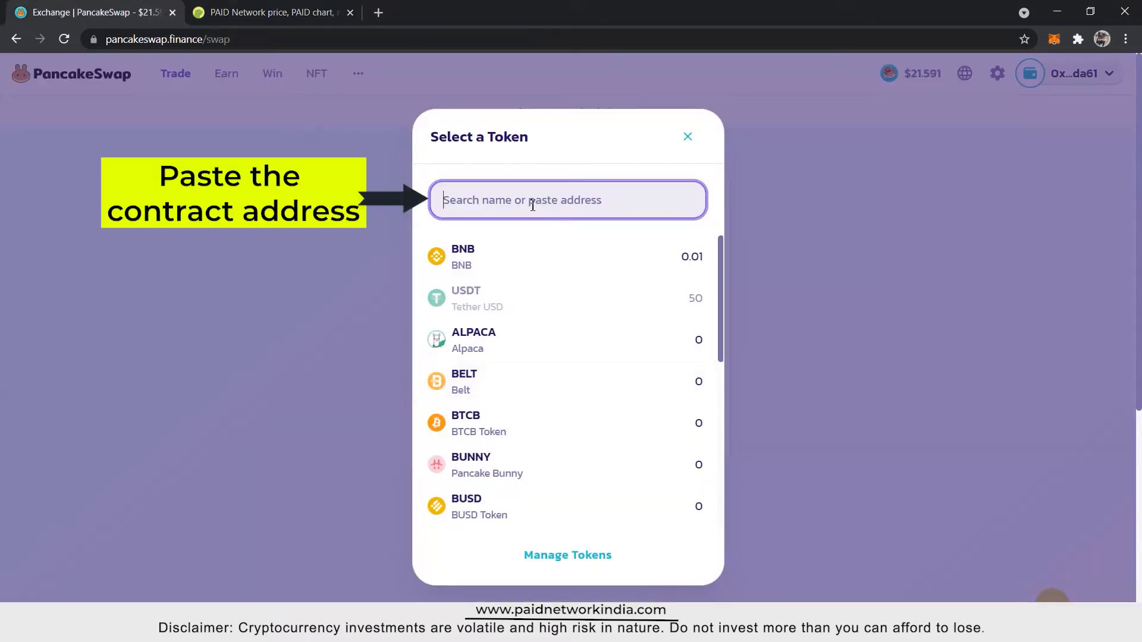
key("ctrl+v")
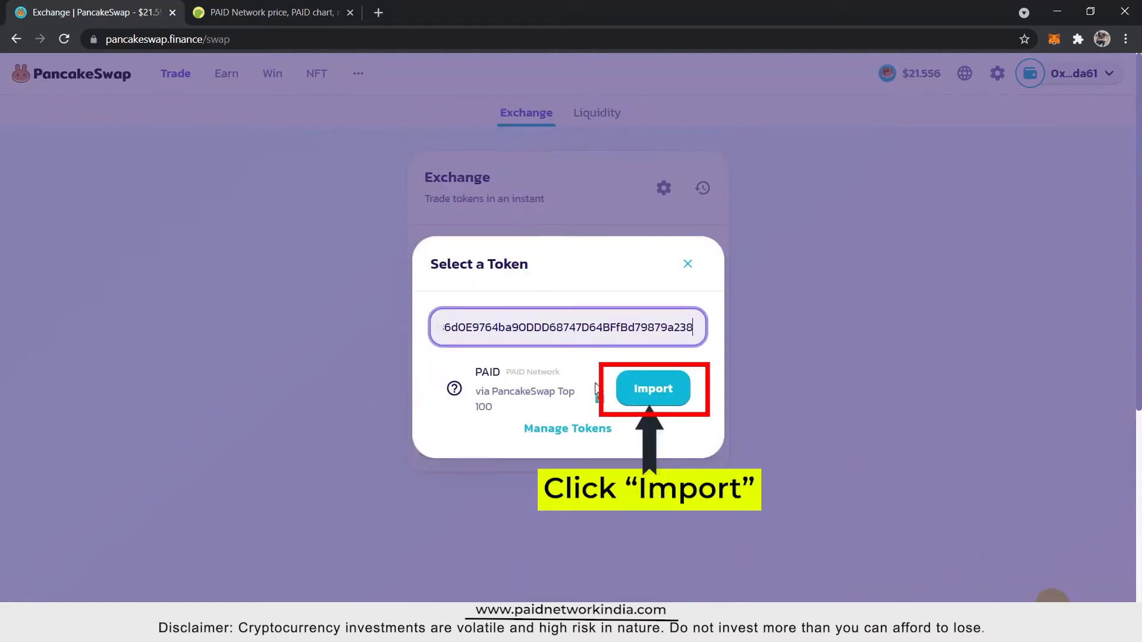
left_click(671, 390)
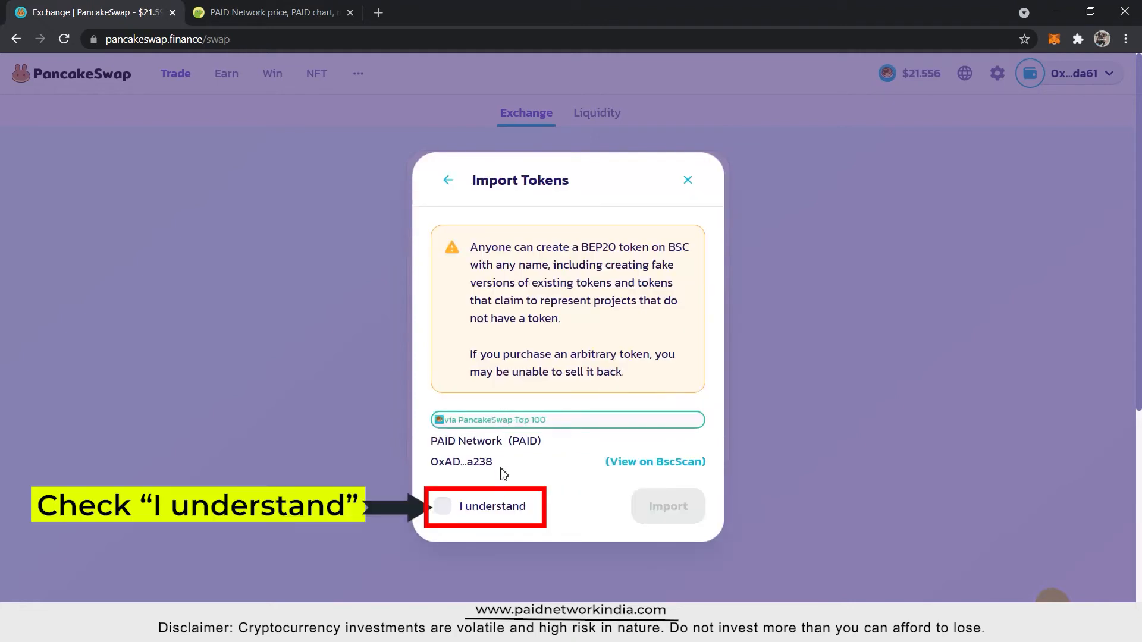
left_click(442, 508)
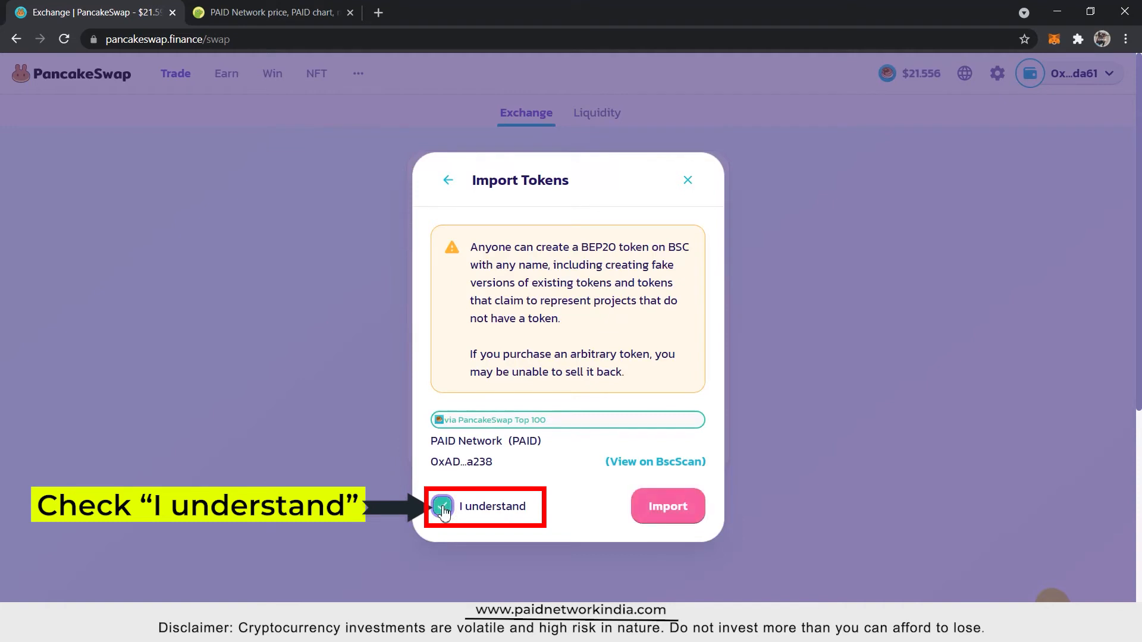
left_click(686, 510)
Set the amount to trade to the maximum available balance of 50 USDT.
type("10")
left_click_drag(444, 283, 418, 284)
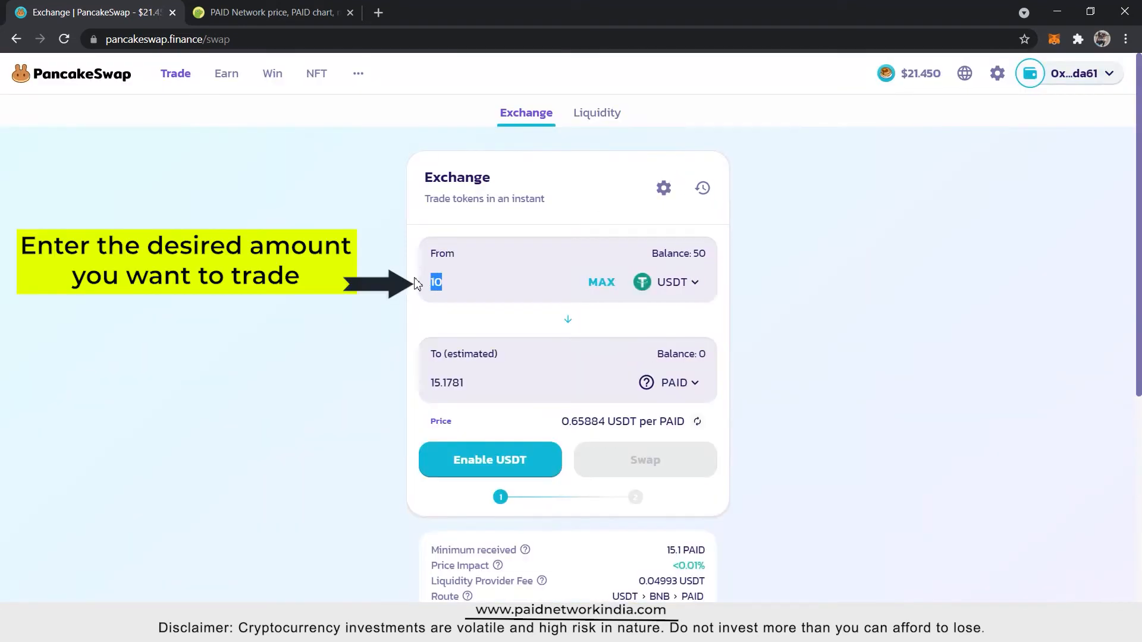
type("20")
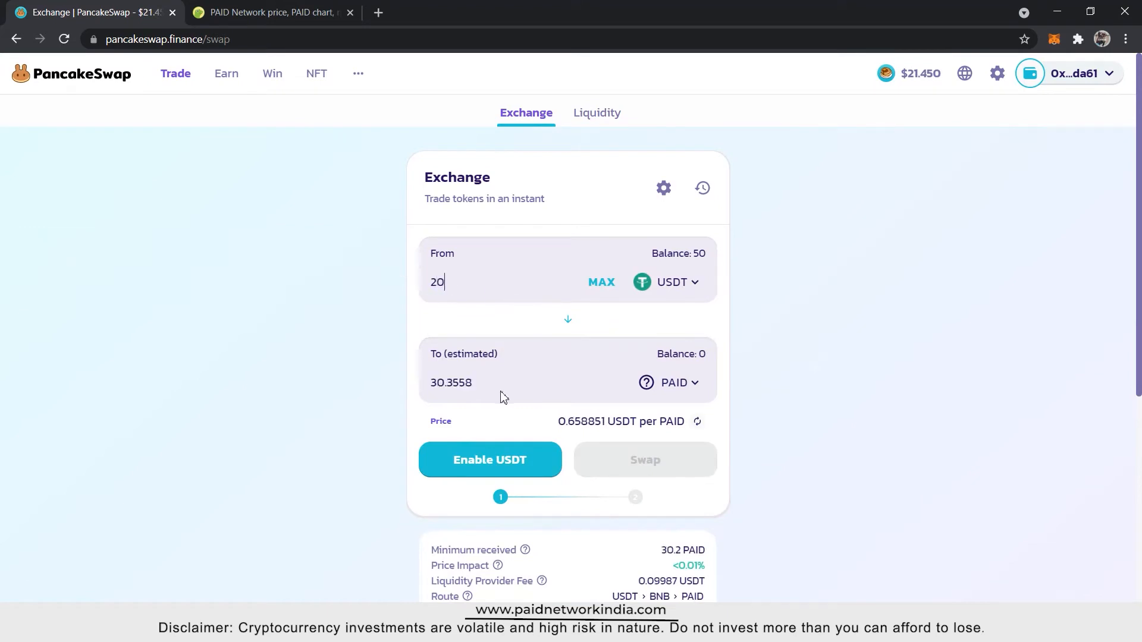
left_click(602, 283)
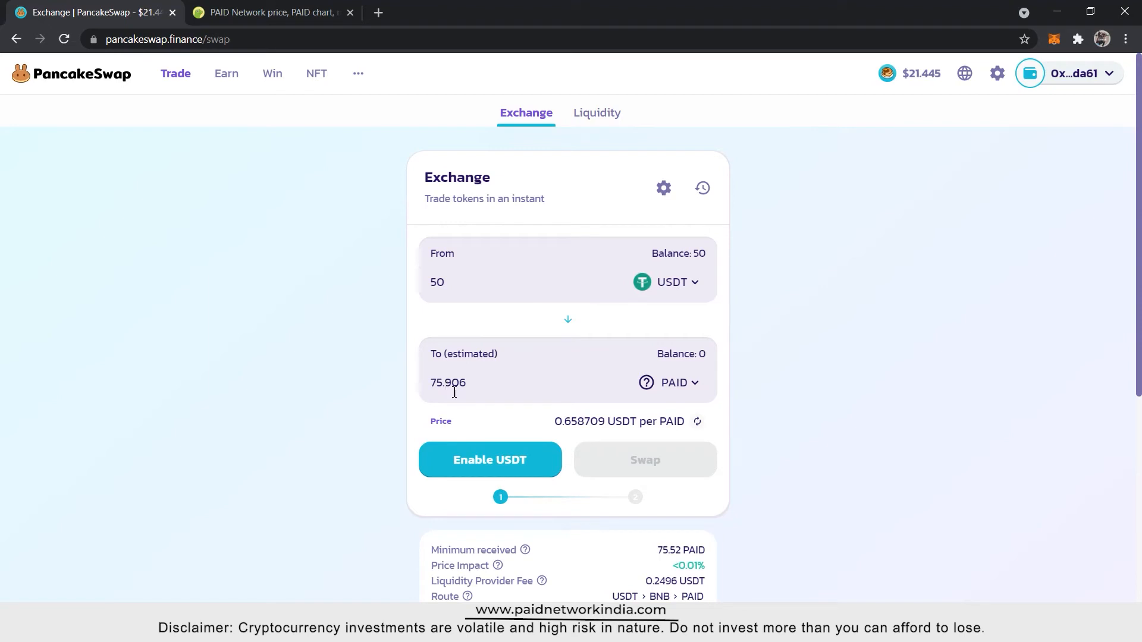
Enable USDT spending for PancakeSwap, approve the transaction fee in MetaMask, and view the approval receipt on BscScan.
left_click(500, 468)
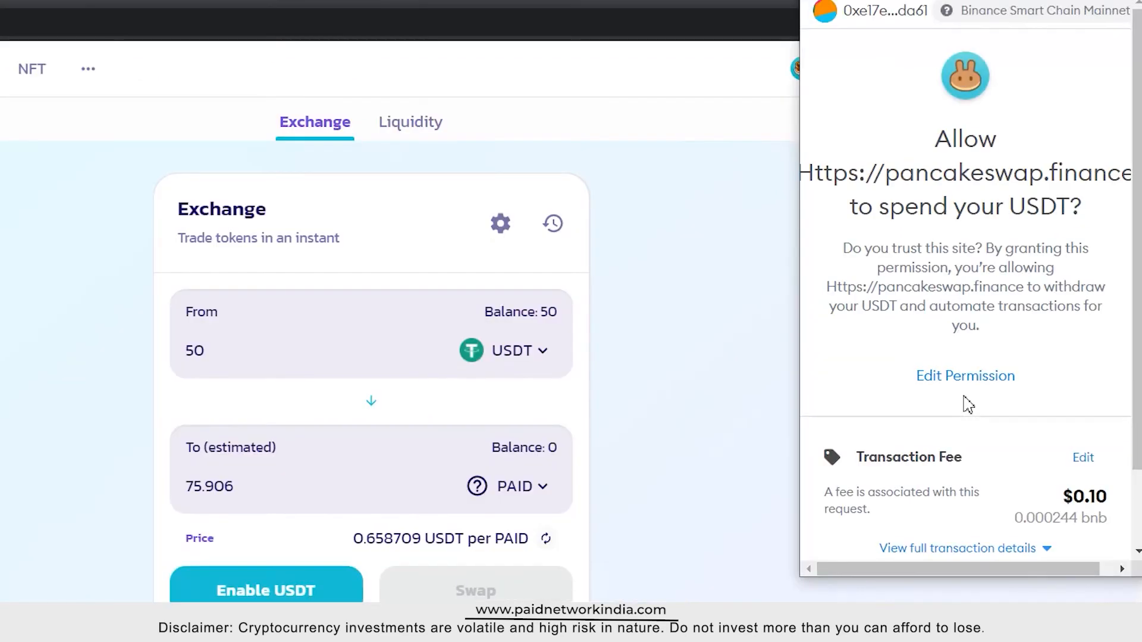
scroll(987, 381, "down", 2)
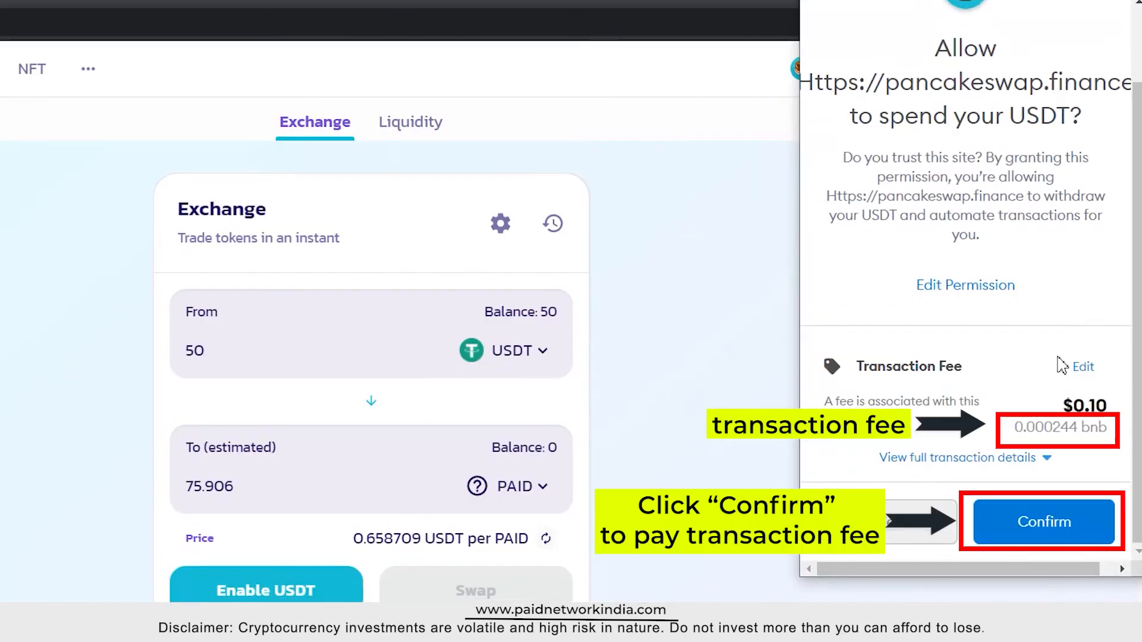
left_click(1019, 531)
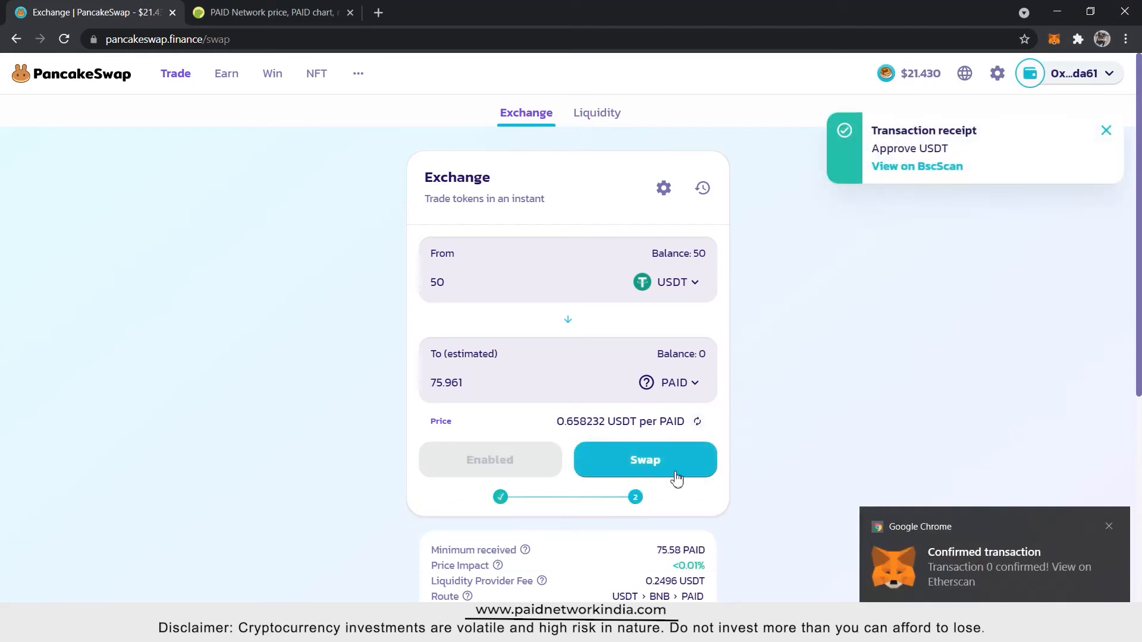
left_click(950, 166)
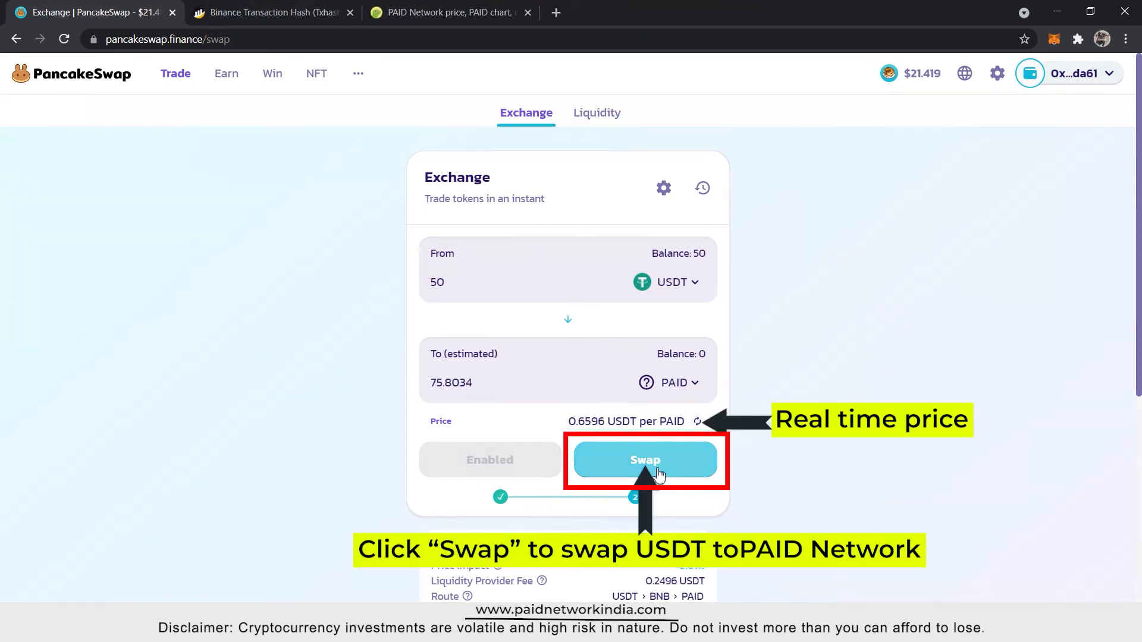
Swap the 50 USDT for PAID and confirm the transaction with its gas fee in MetaMask.
left_click(659, 475)
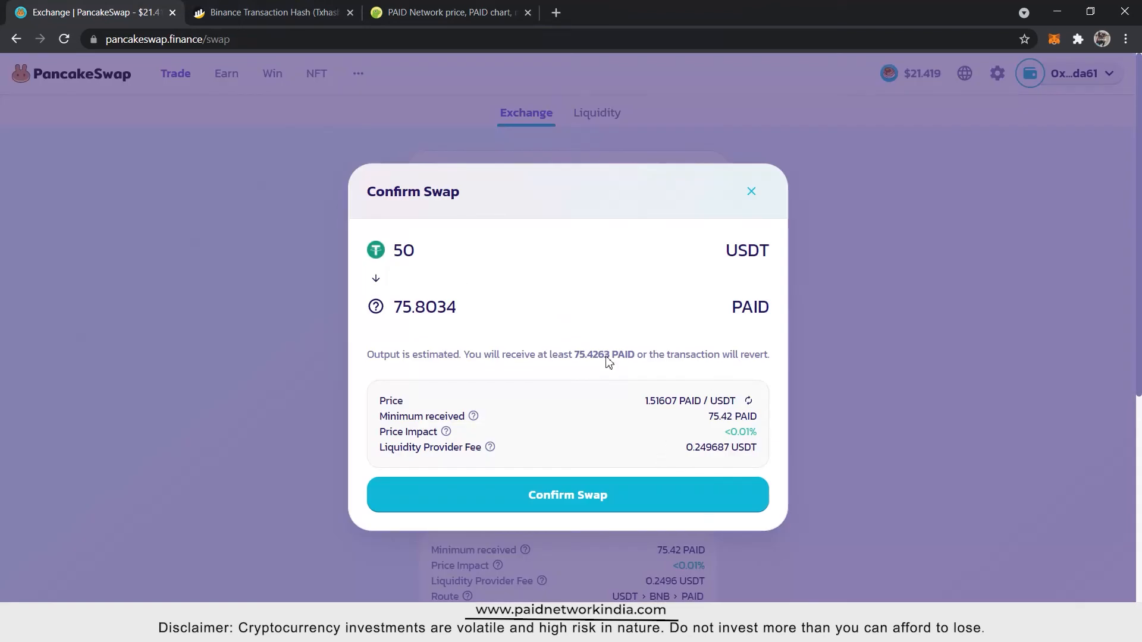
left_click(617, 509)
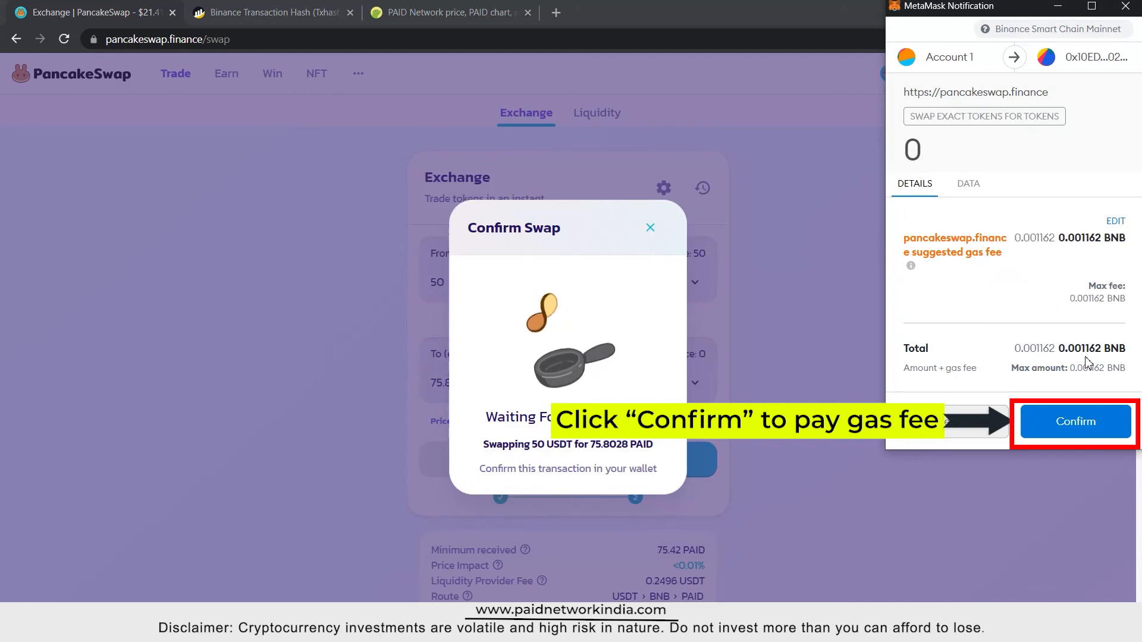
left_click(1070, 425)
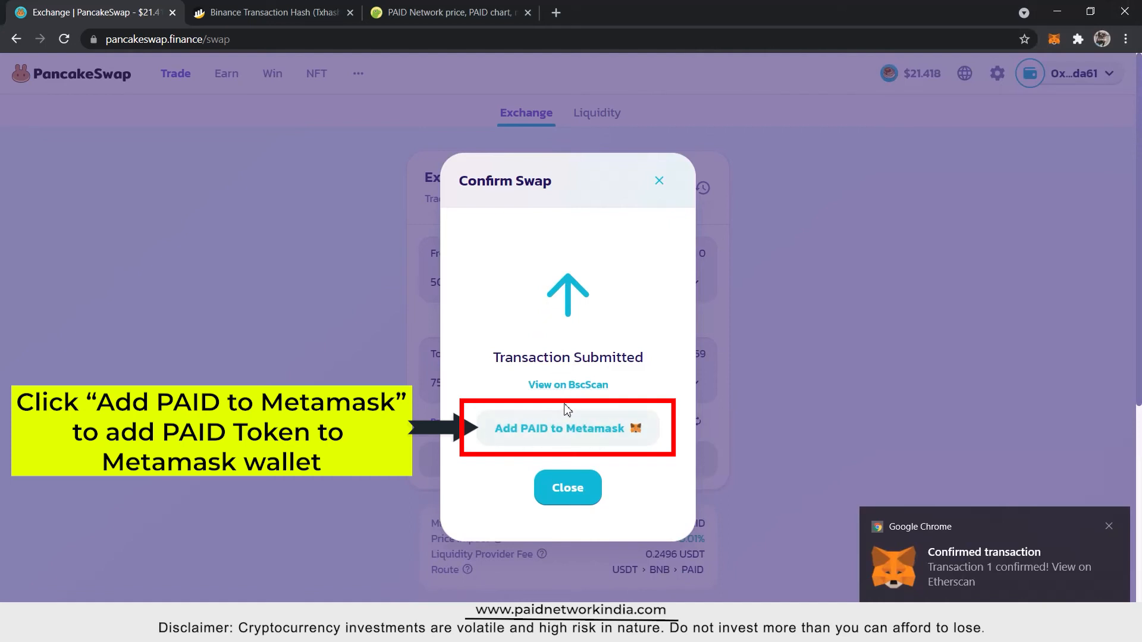
Add the PAID token to the MetaMask wallet from the submitted swap, and dismiss the swap confirmation.
left_click(556, 440)
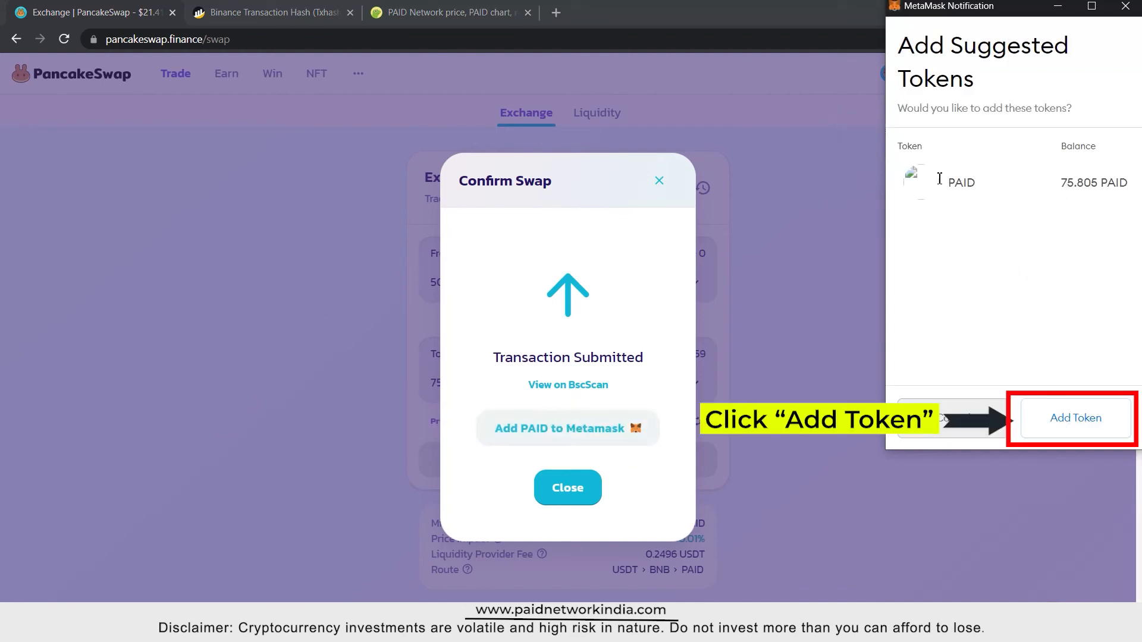
left_click(1068, 415)
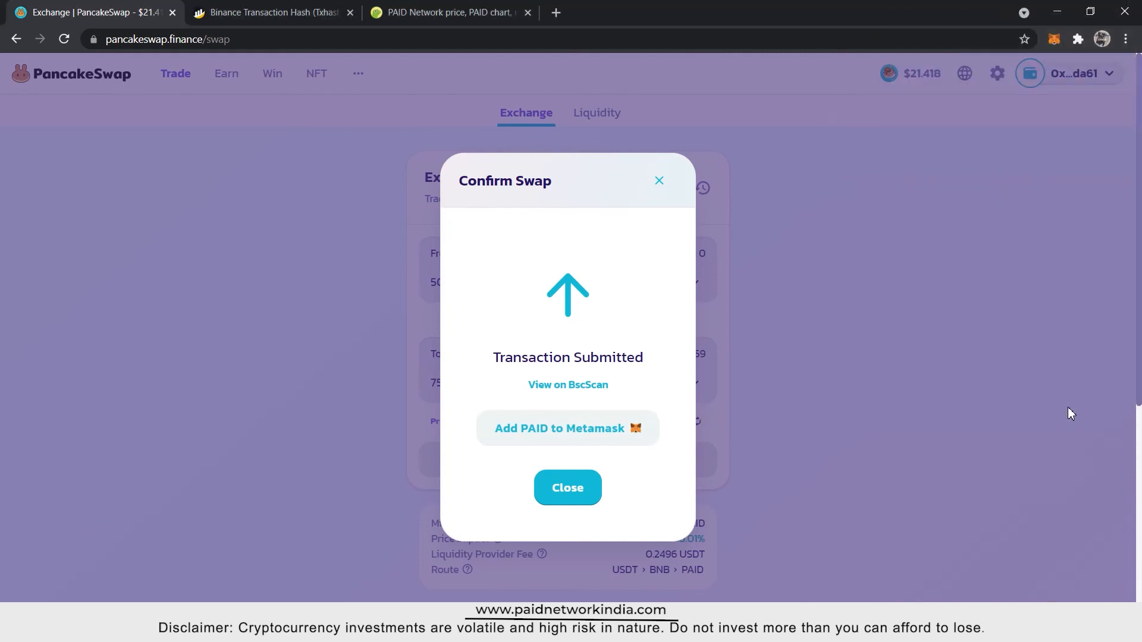
left_click(566, 488)
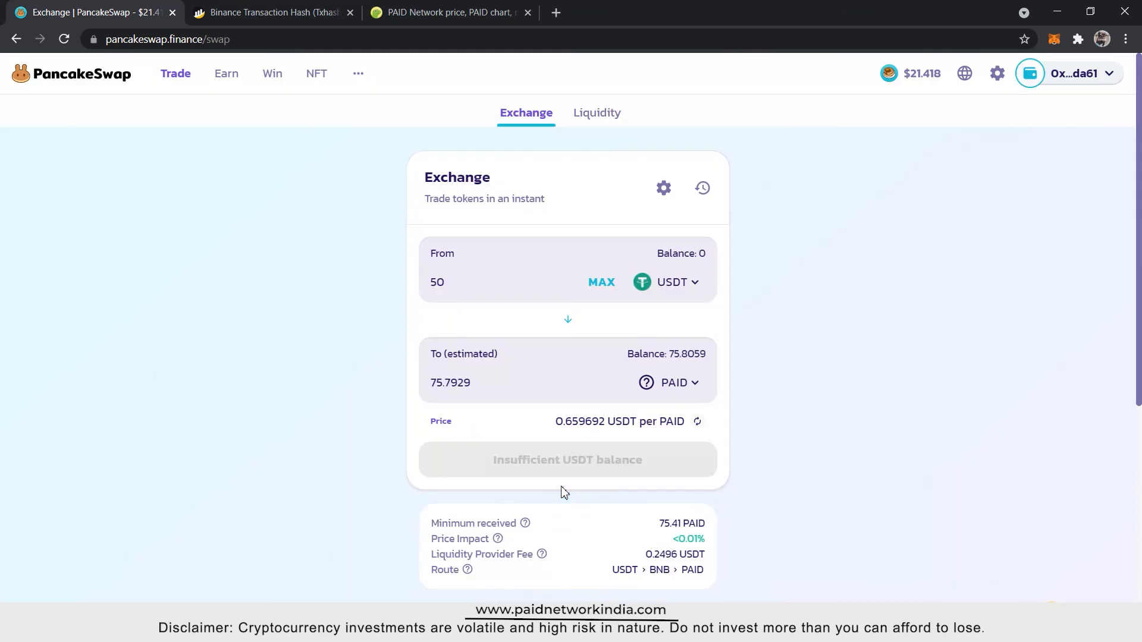
Open the MetaMask wallet, dismiss the What's new notice, and view the PAID token's details among the account's assets.
left_click(1056, 39)
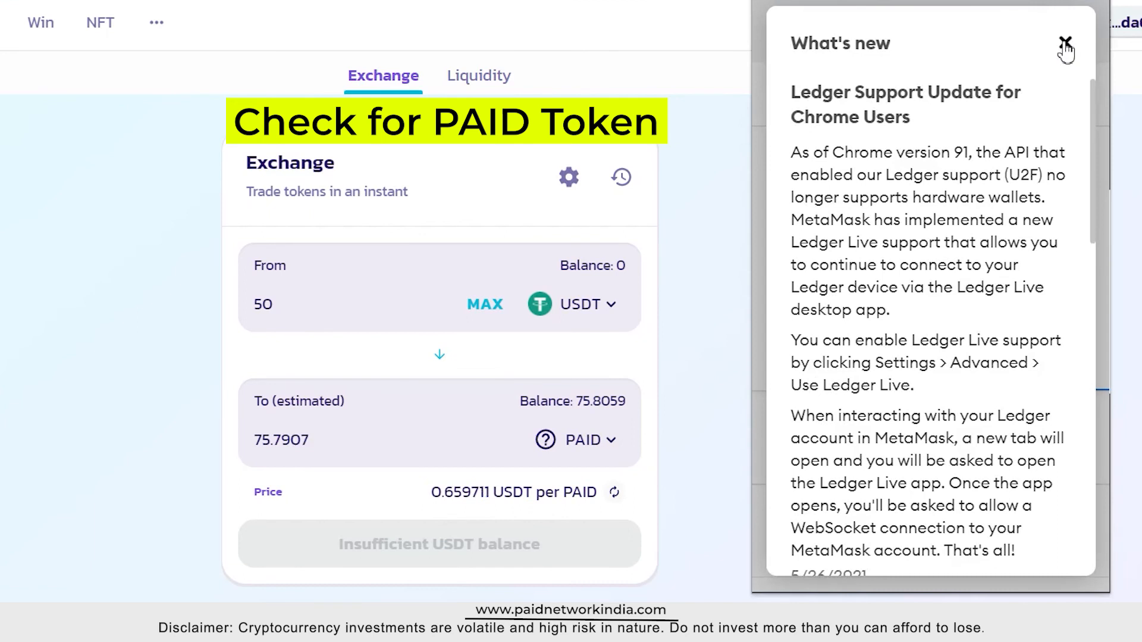
left_click(1064, 45)
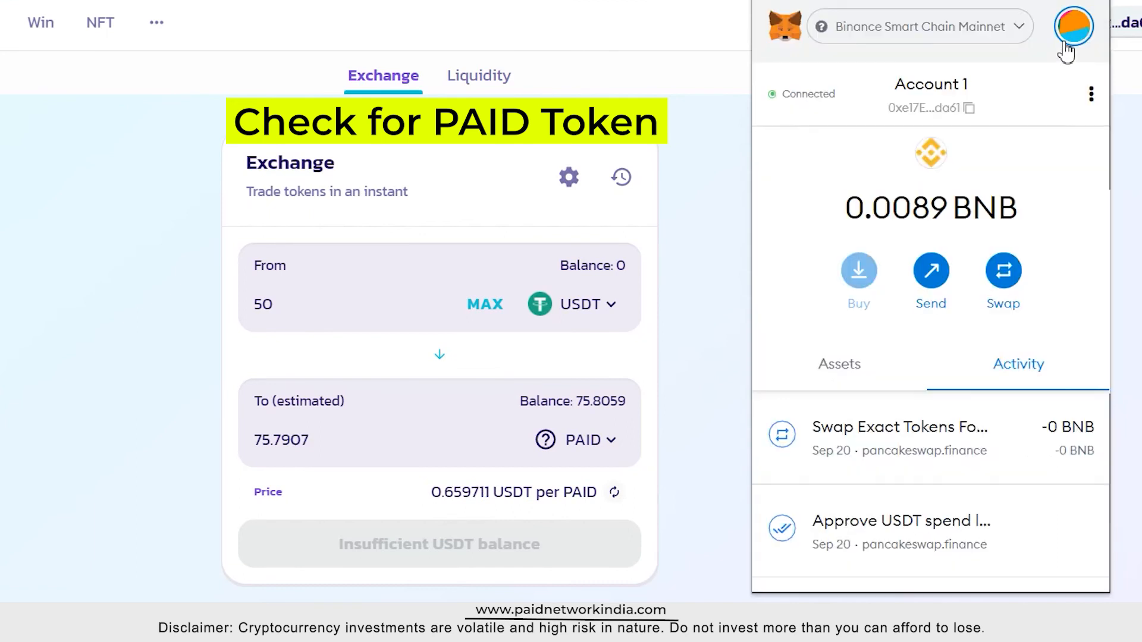
scroll(879, 364, "down", 1)
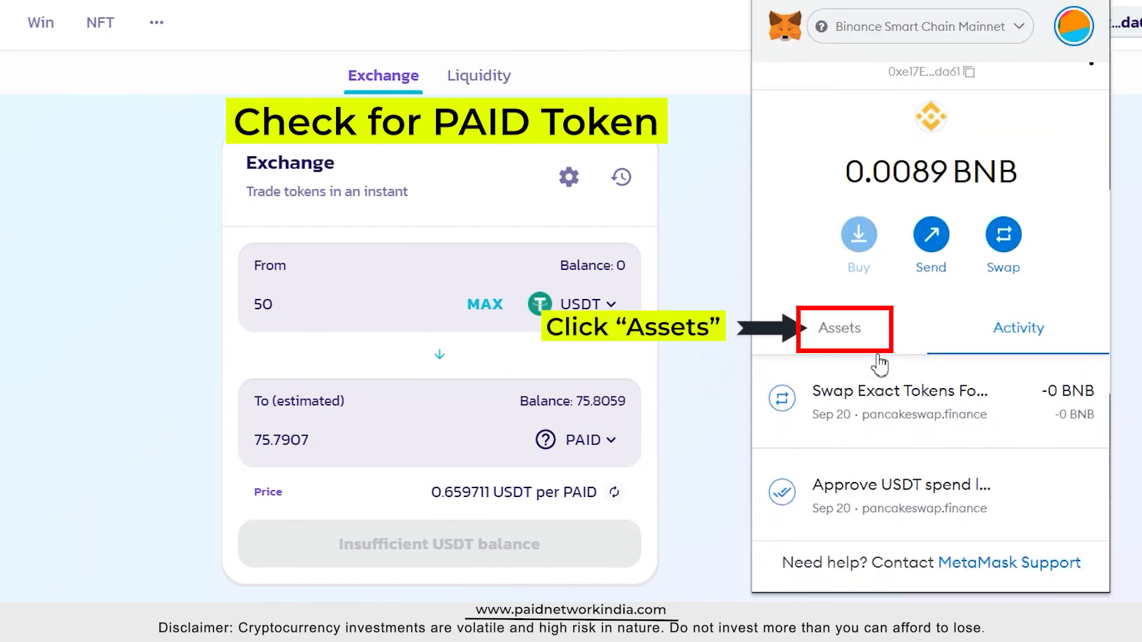
left_click(846, 333)
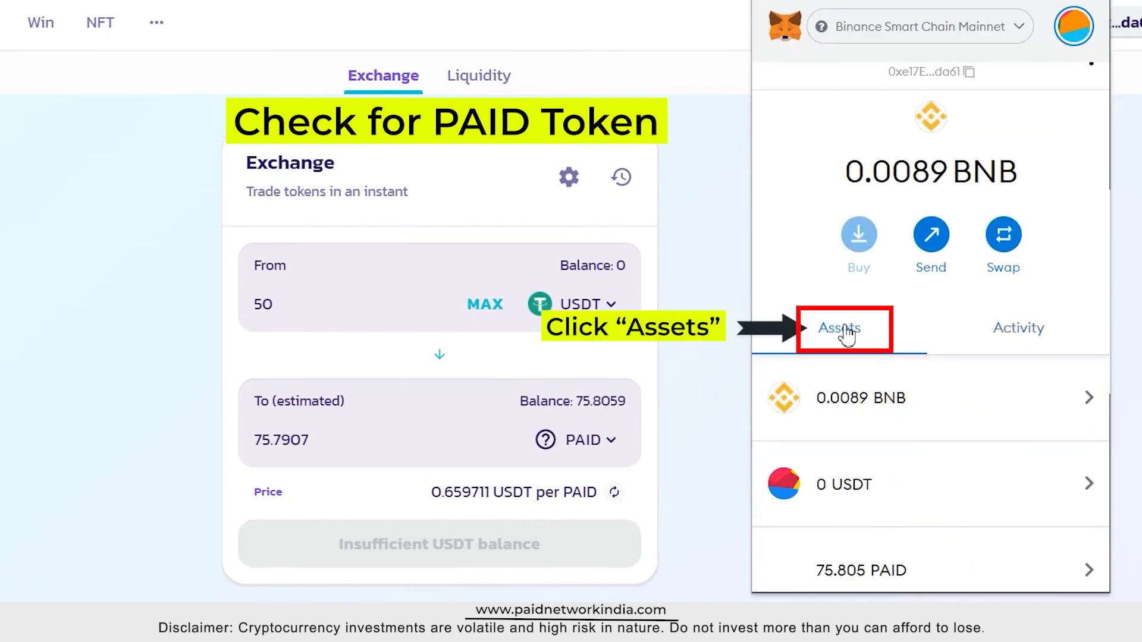
scroll(862, 425, "down", 3)
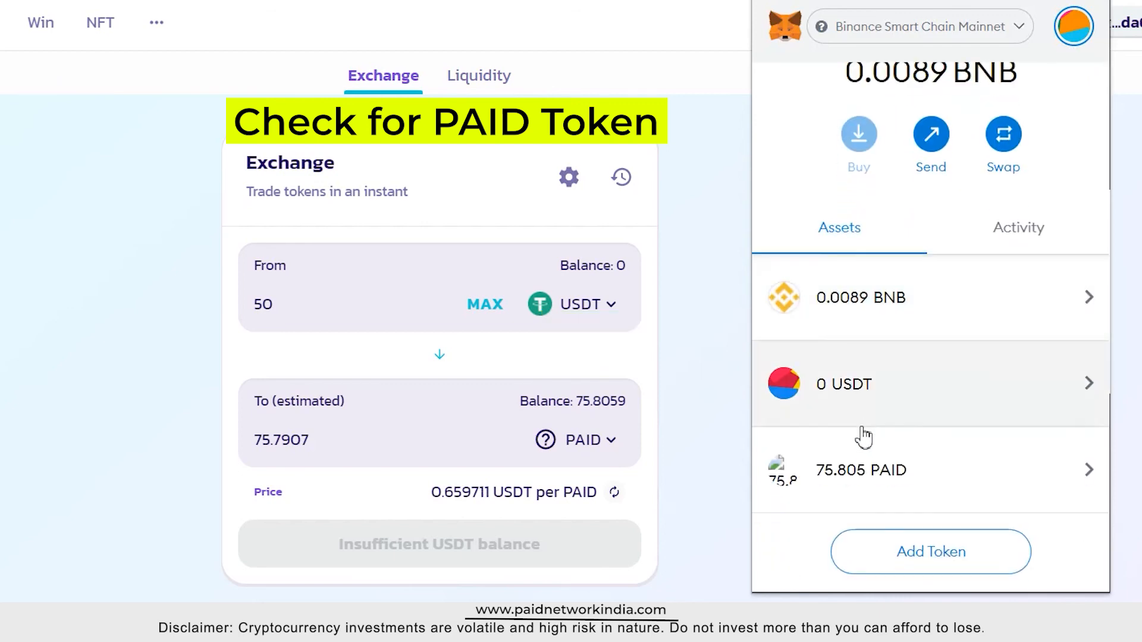
left_click(790, 485)
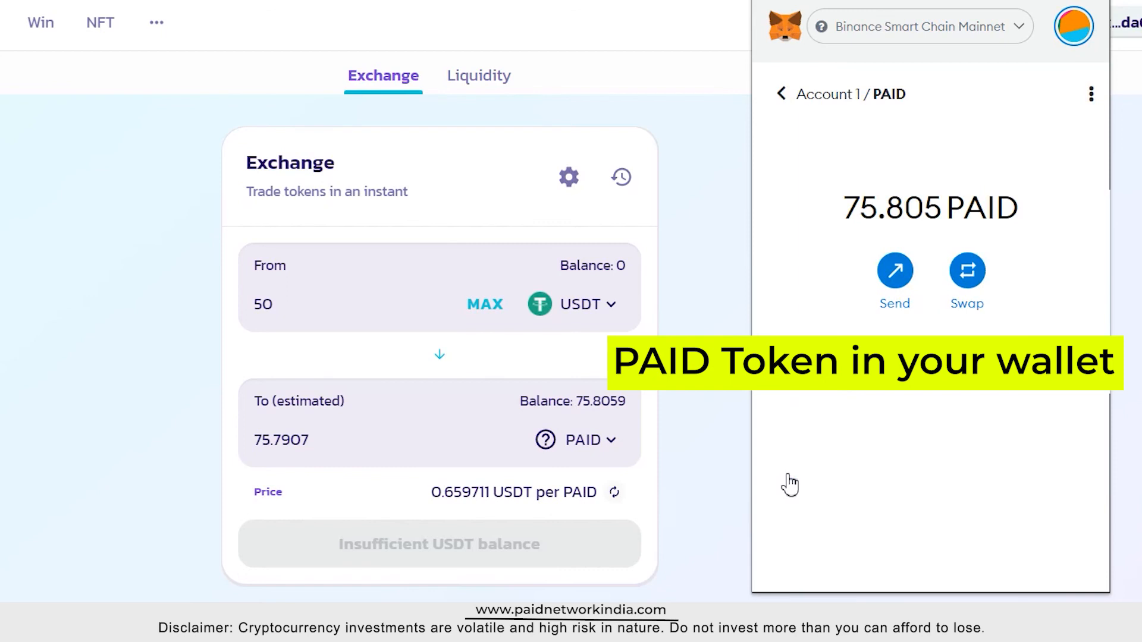